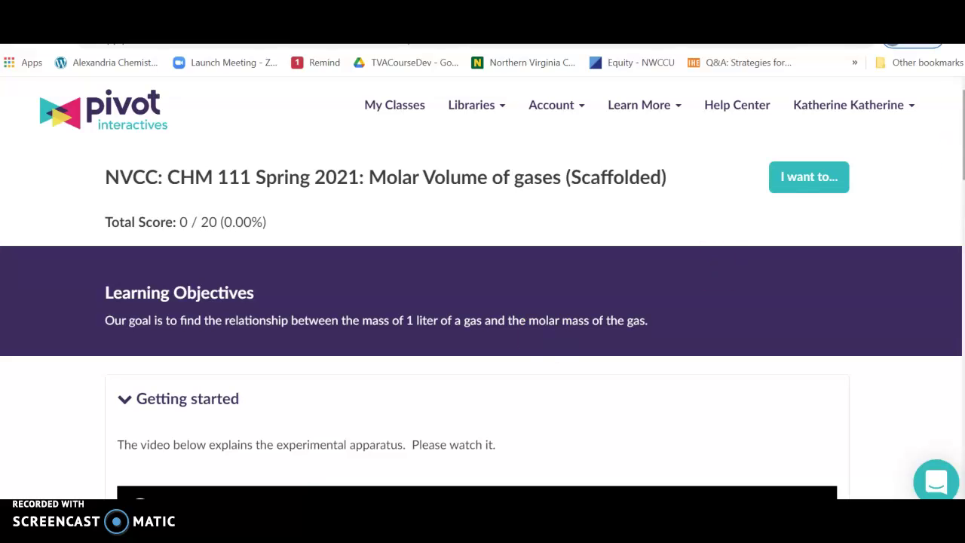
# Step: Lock the Getting started answers and continue to the next section
pyautogui.scroll(-1, 482, 289)
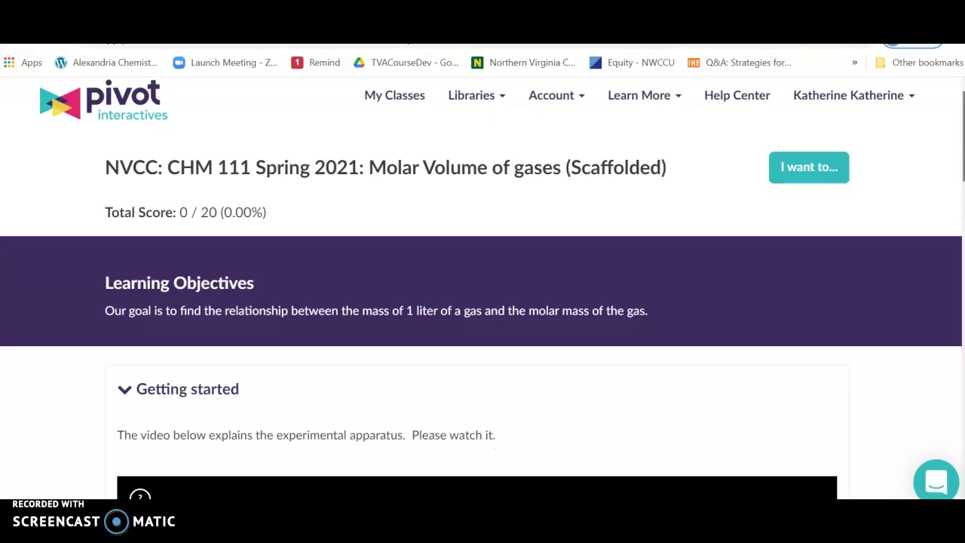
pyautogui.scroll(-1, 483, 286)
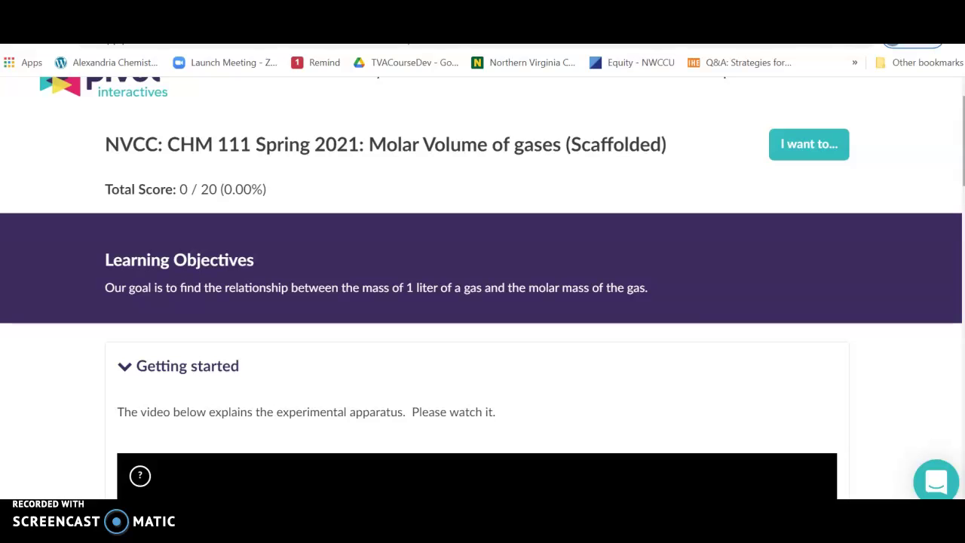
pyautogui.scroll(-5, 483, 286)
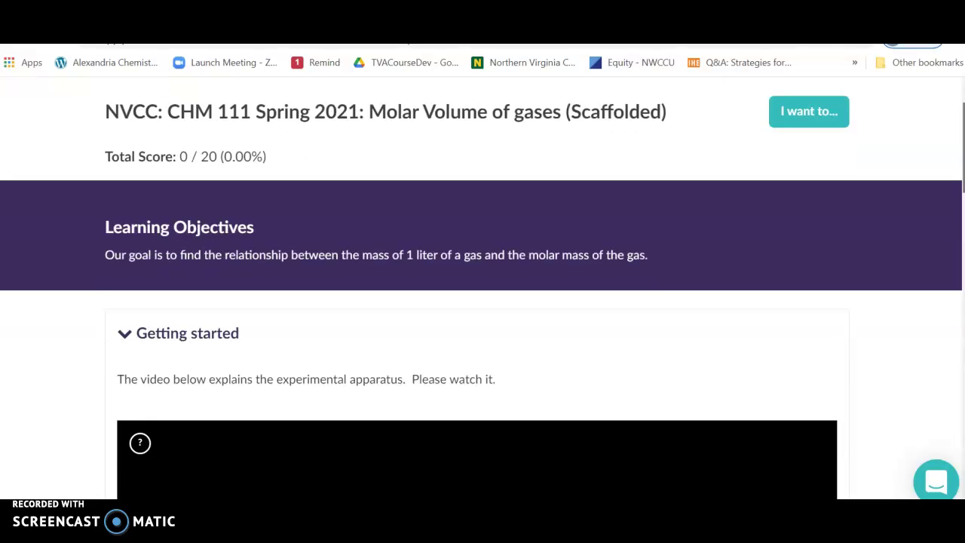
pyautogui.scroll(-1, 482, 286)
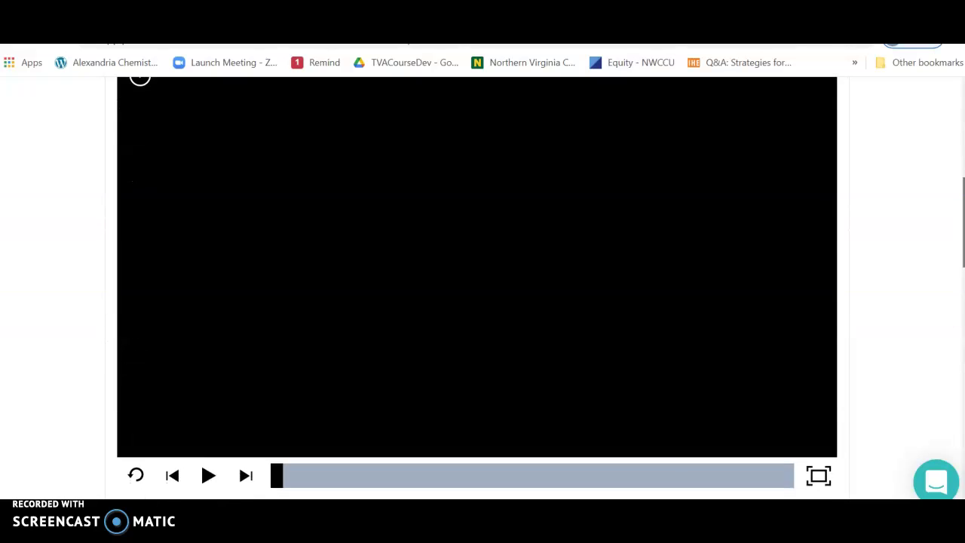
pyautogui.scroll(-5, 482, 286)
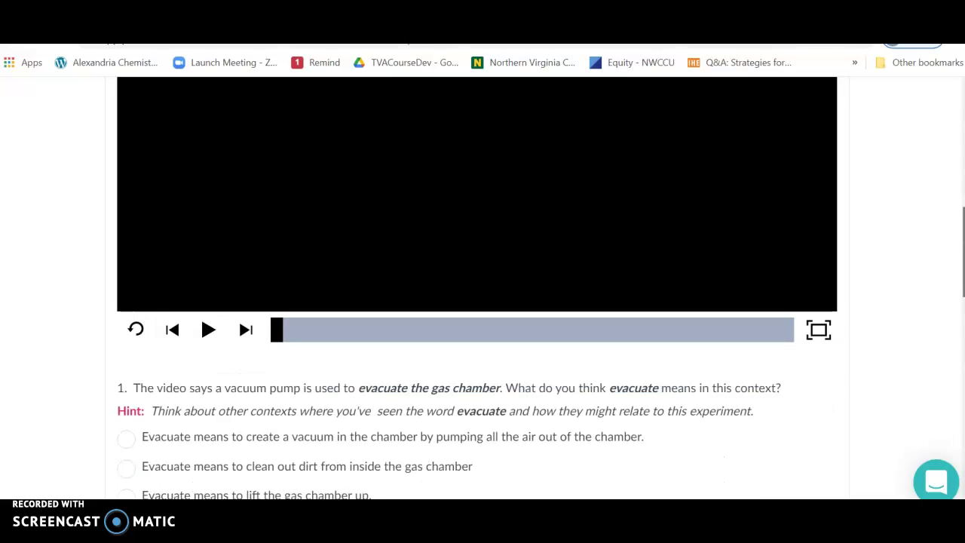
pyautogui.scroll(-2, 482, 287)
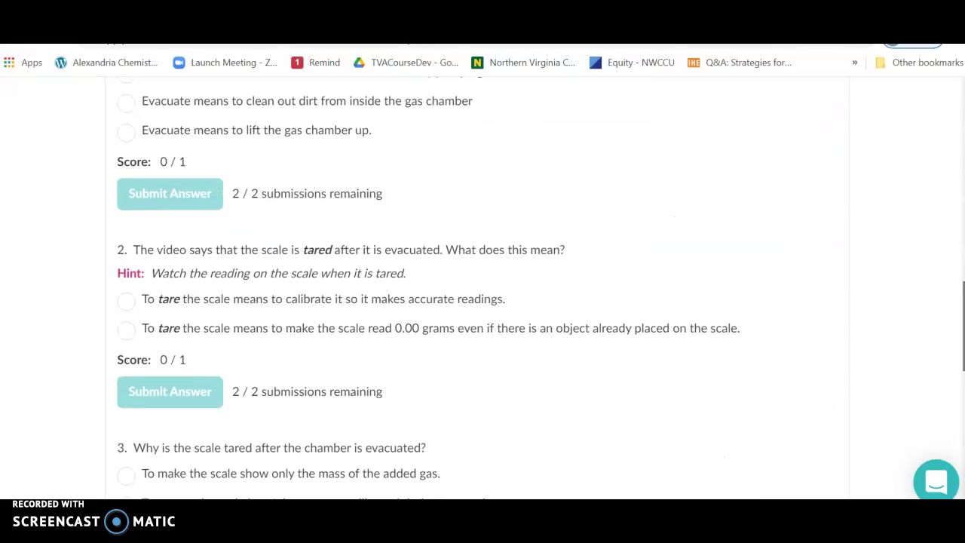
pyautogui.scroll(-4, 476, 289)
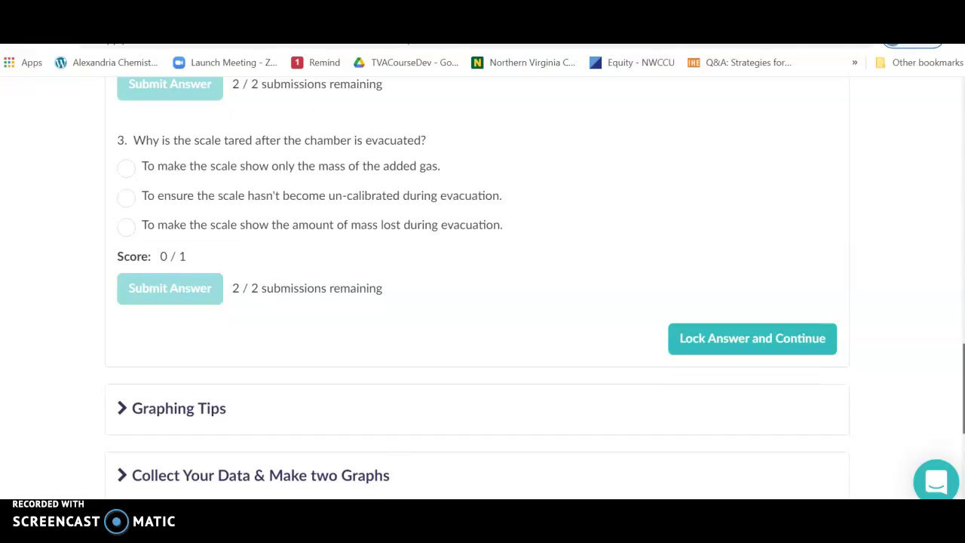
pyautogui.click(708, 235)
# Step: Expand Graphing Tips, then open the Collect Your Data & Make two Graphs section
pyautogui.click(173, 280)
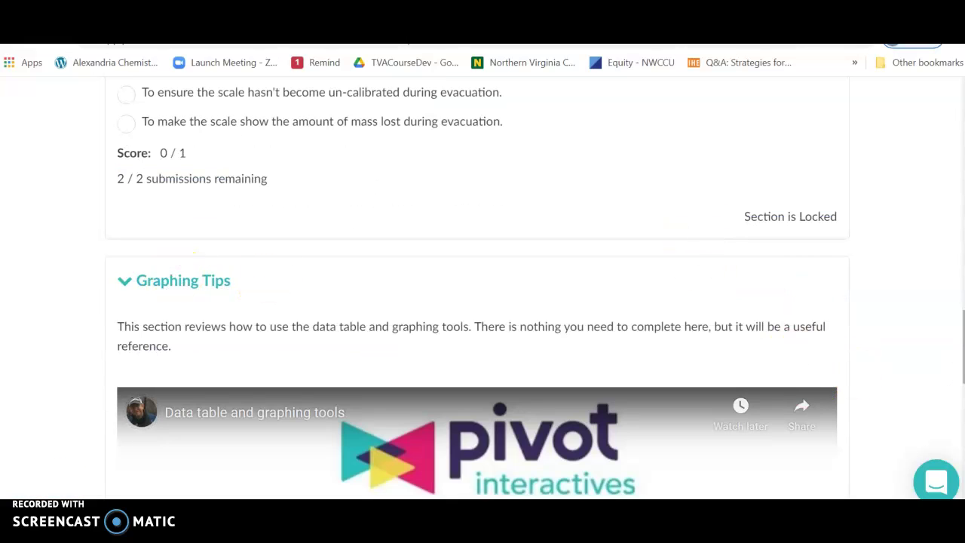
pyautogui.scroll(-3, 475, 289)
pyautogui.scroll(-4, 476, 289)
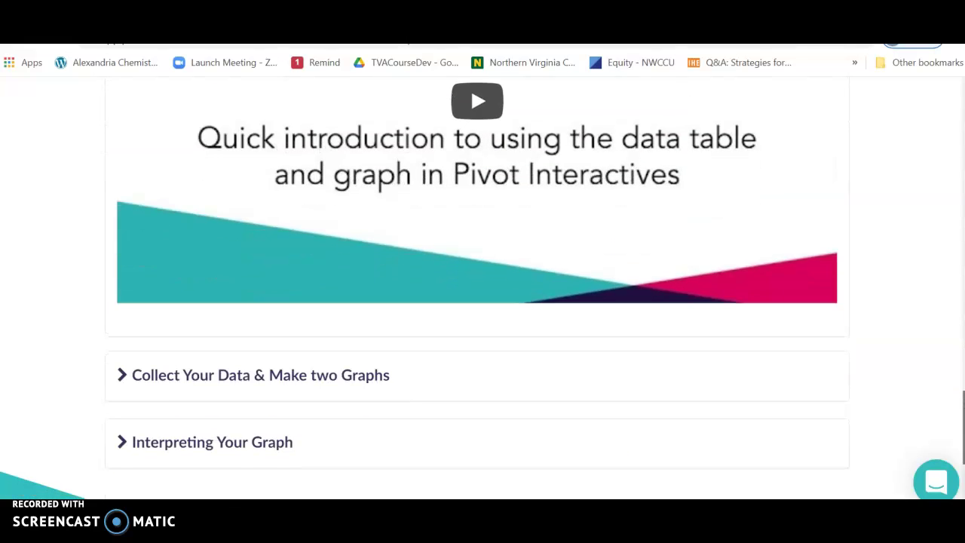
pyautogui.scroll(1, 377, 399)
pyautogui.click(181, 407)
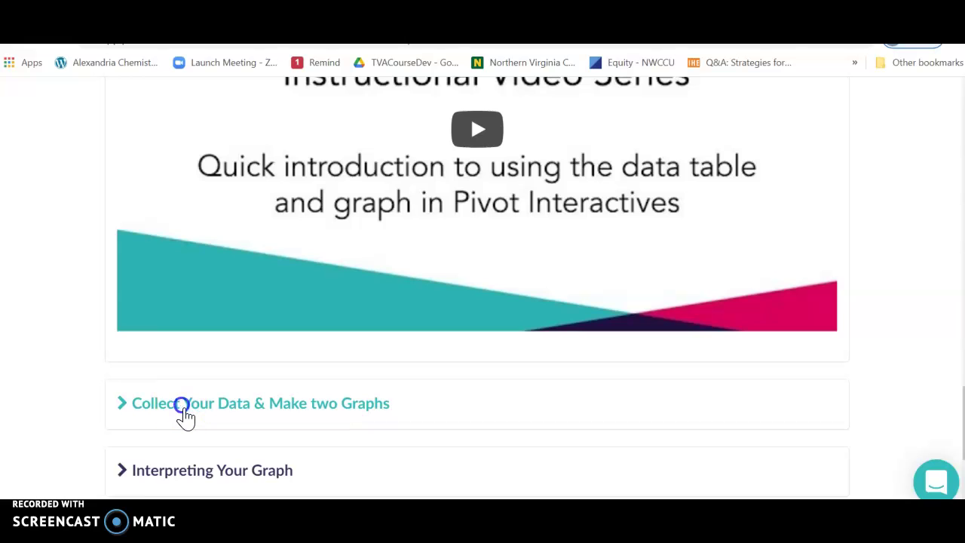
# Step: Scroll so the Nitrogen trial video and the data-table instructions are both visible
pyautogui.scroll(-3, 477, 287)
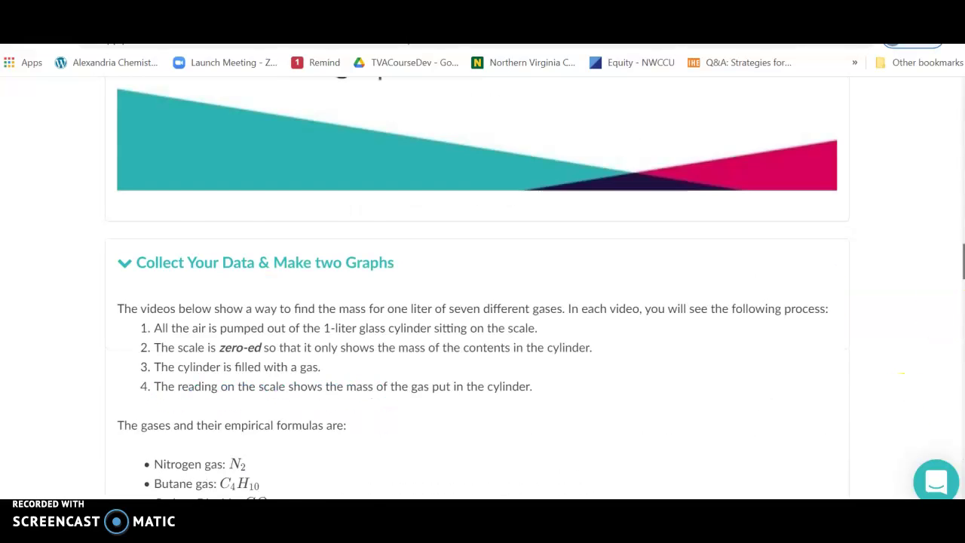
pyautogui.scroll(-2, 294, 264)
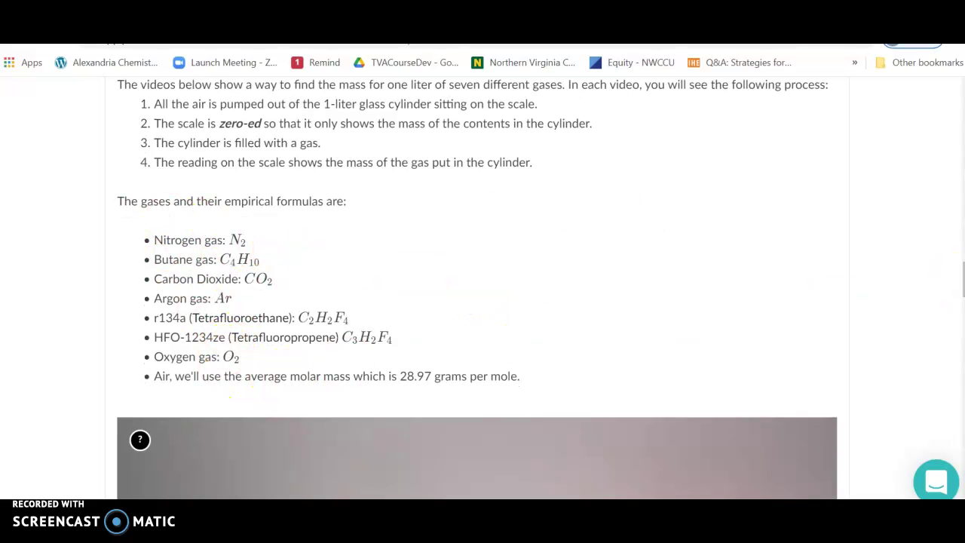
pyautogui.scroll(-1, 476, 286)
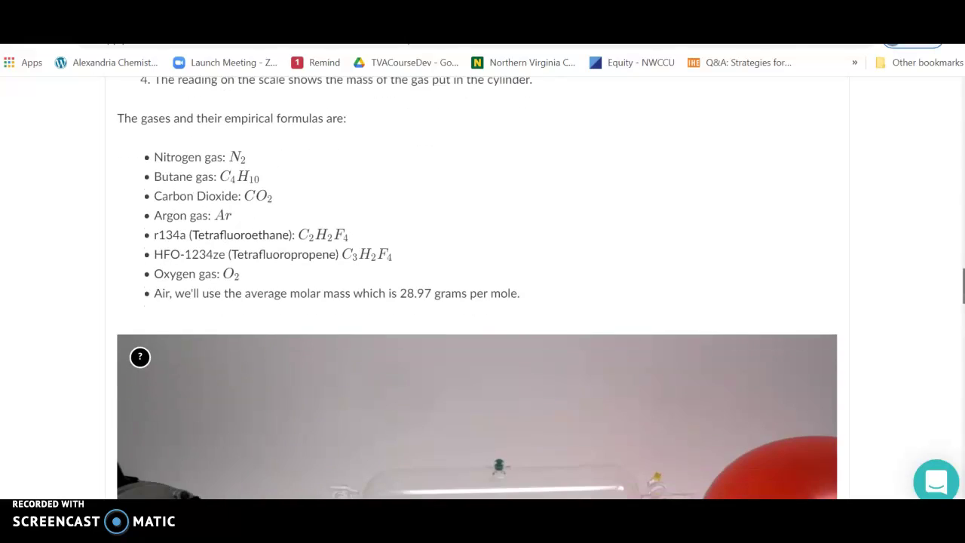
pyautogui.scroll(-1, 476, 287)
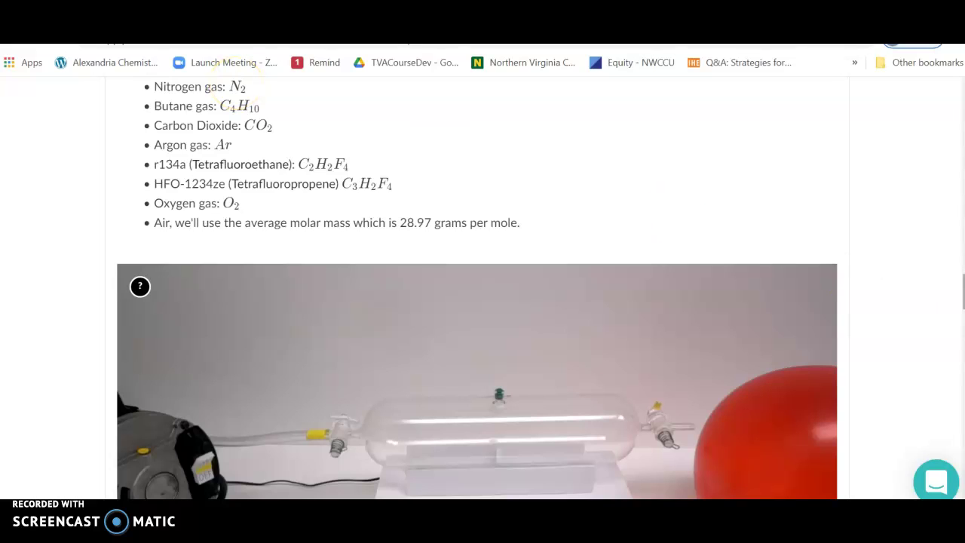
pyautogui.scroll(-1, 476, 286)
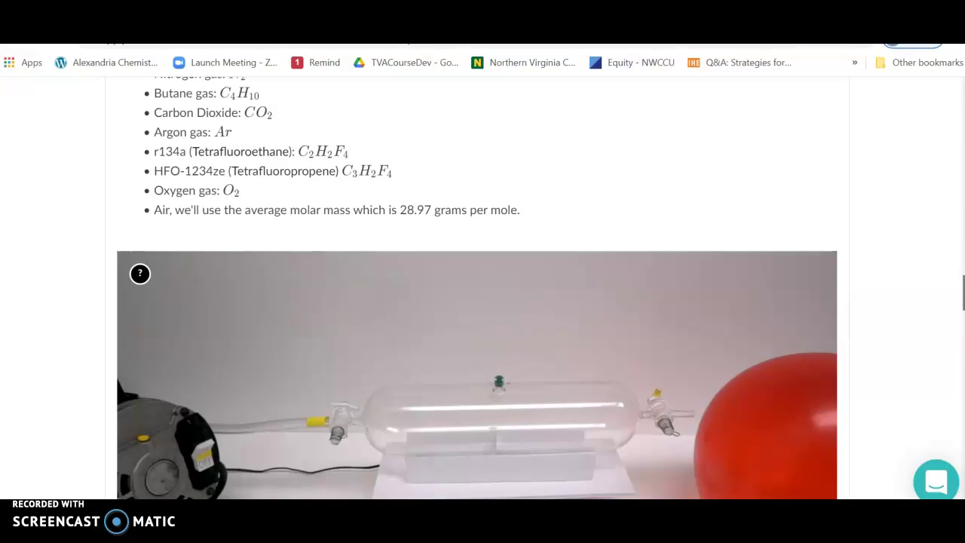
pyautogui.scroll(1, 476, 287)
pyautogui.scroll(-5, 476, 286)
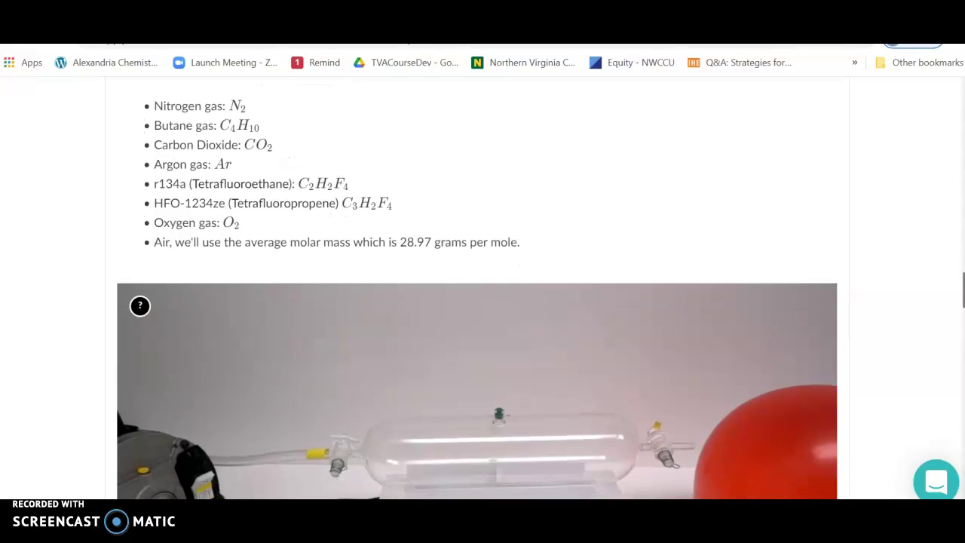
pyautogui.scroll(-1, 476, 287)
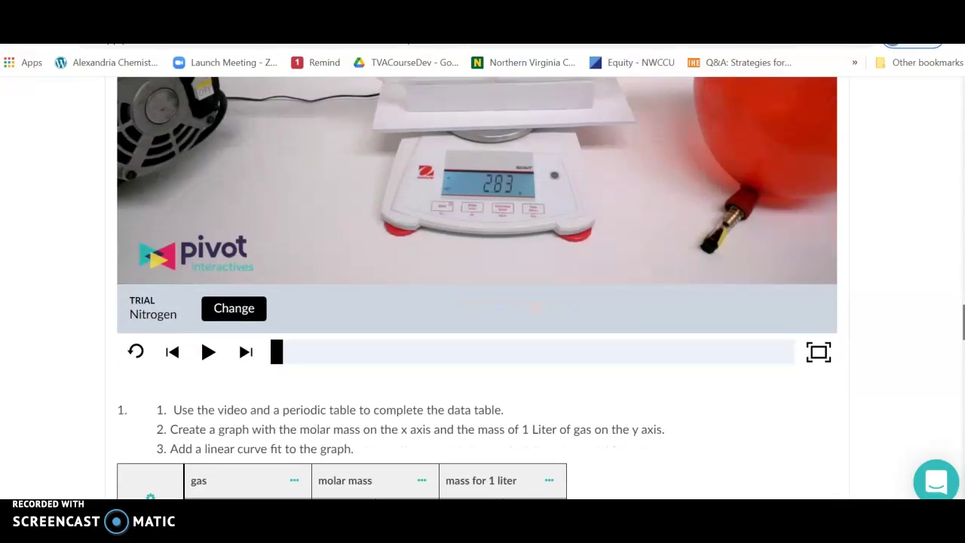
pyautogui.scroll(1, 476, 286)
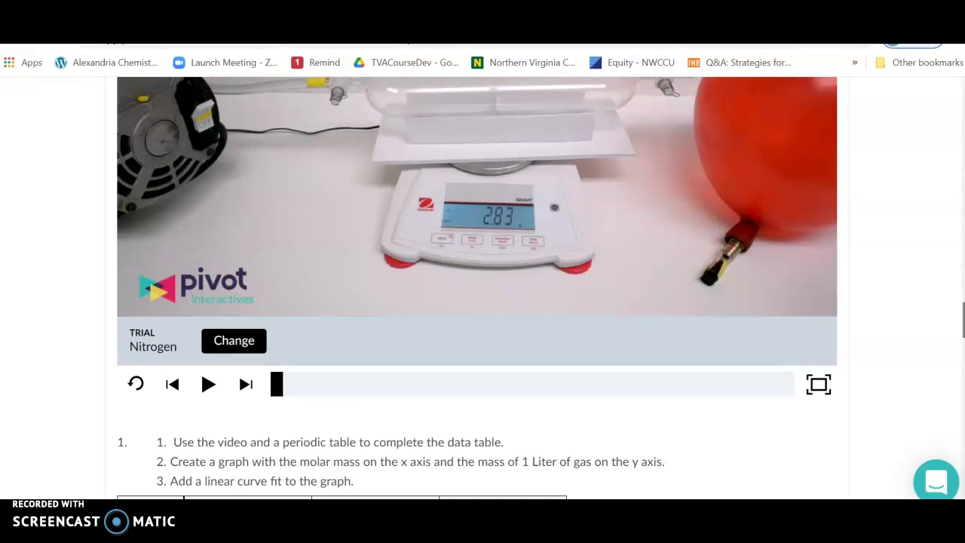
# Step: Watch the Nitrogen trial full screen until the scale reads 1.17 g, then exit full screen
pyautogui.click(819, 386)
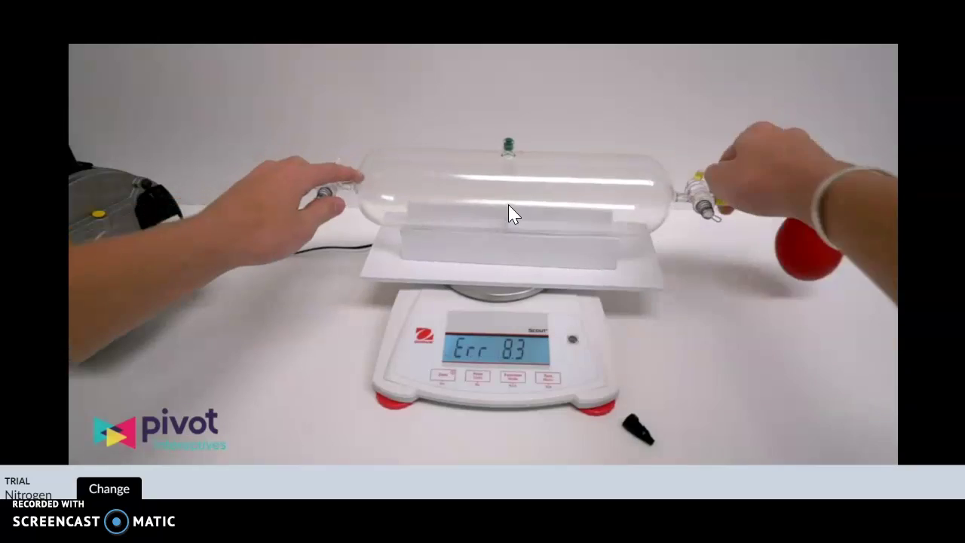
pyautogui.click(142, 489)
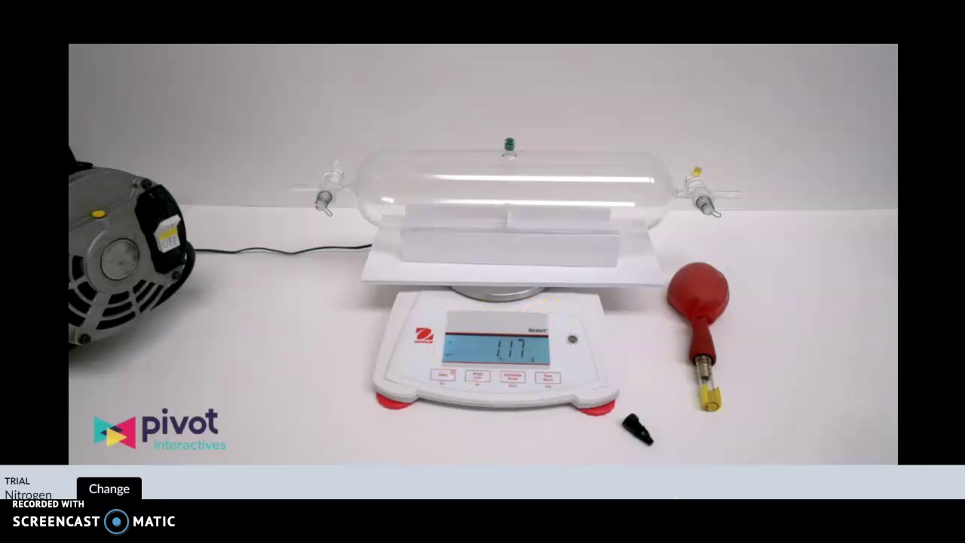
pyautogui.press('Escape')
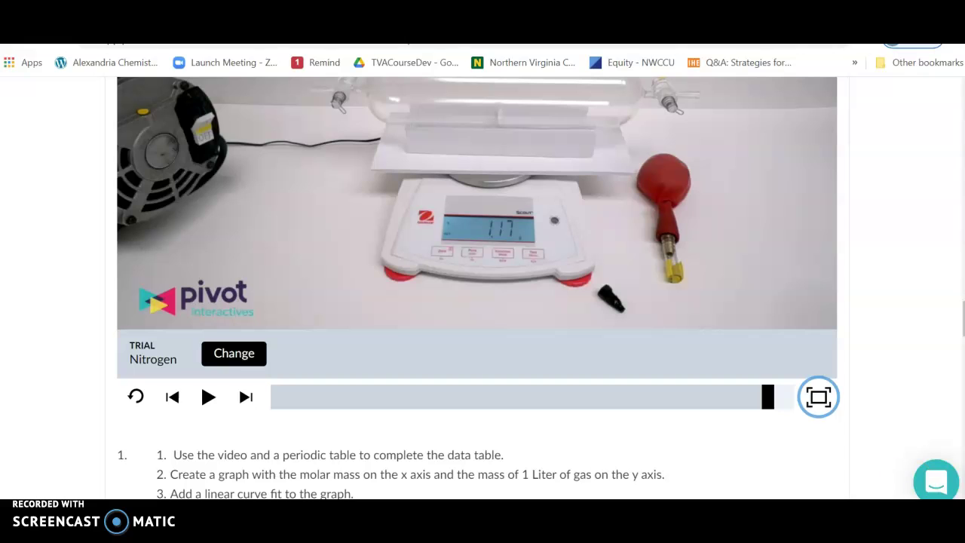
# Step: Enter Nitrogen's molar mass 28 g/mol and mass for 1 liter 1.17 g/L
pyautogui.scroll(-4, 716, 359)
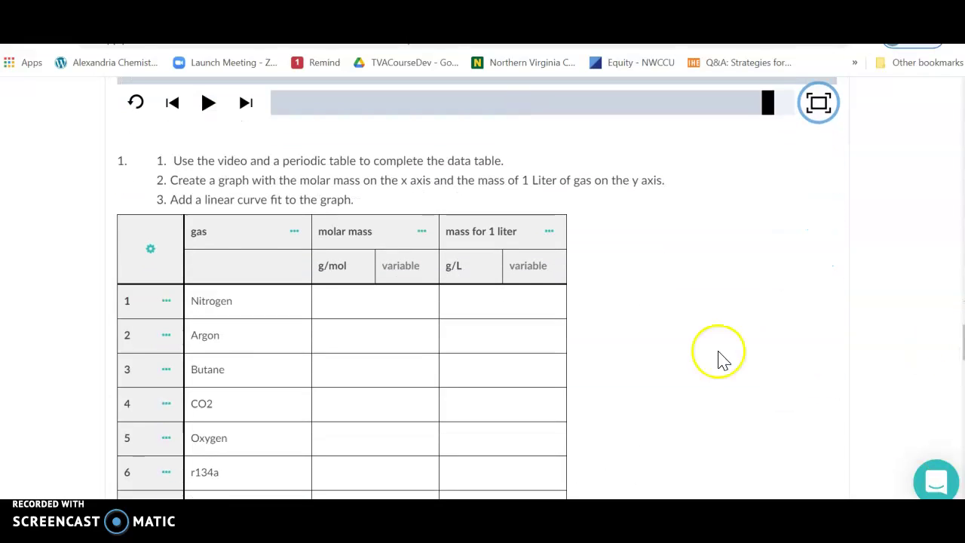
pyautogui.click(377, 303)
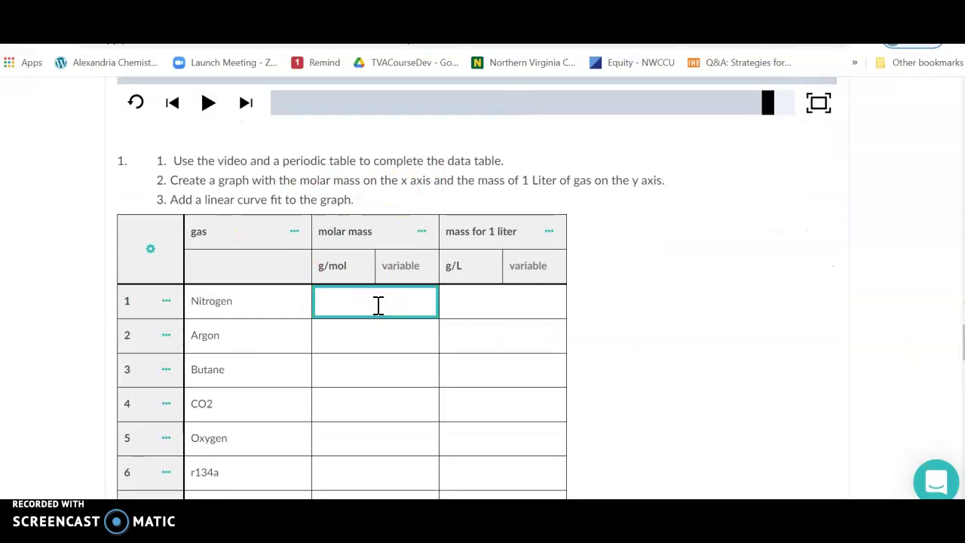
pyautogui.click(471, 308)
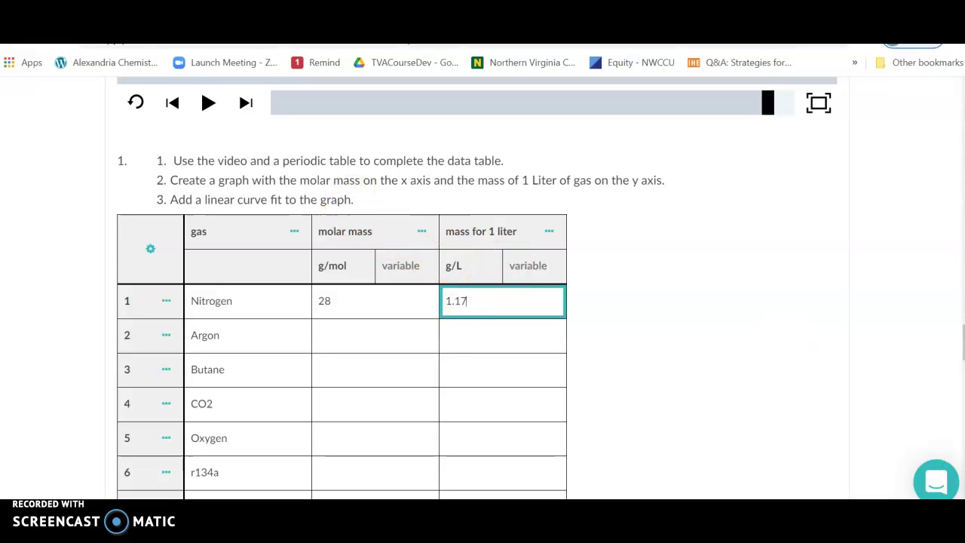
pyautogui.scroll(4, 477, 287)
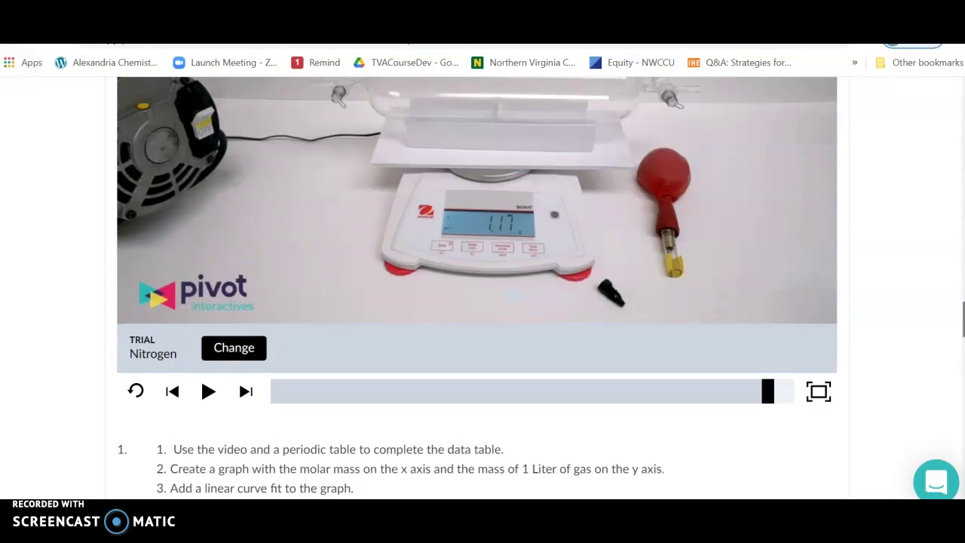
# Step: Select and load the Carbon Dioxide trial from the trial list
pyautogui.click(235, 347)
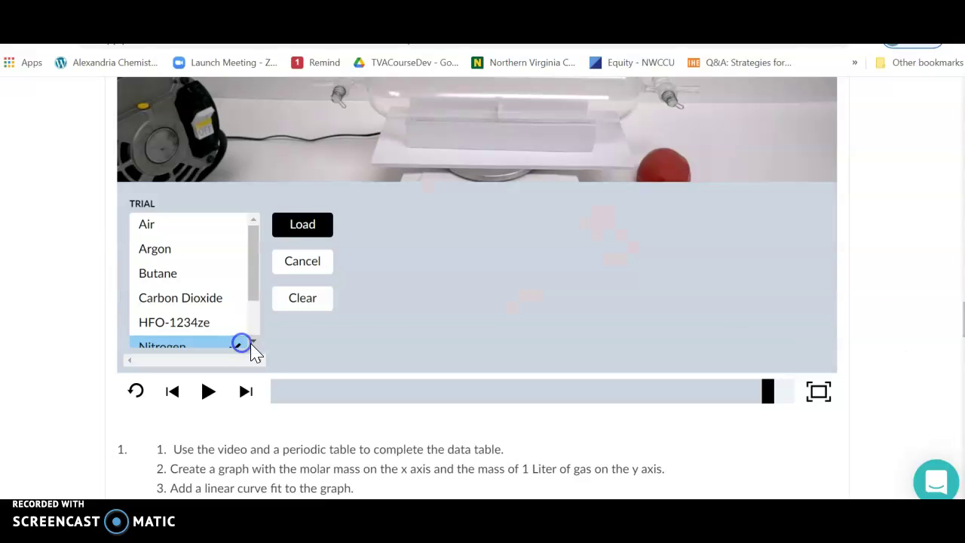
pyautogui.moveTo(254, 258); pyautogui.dragTo(254, 289)
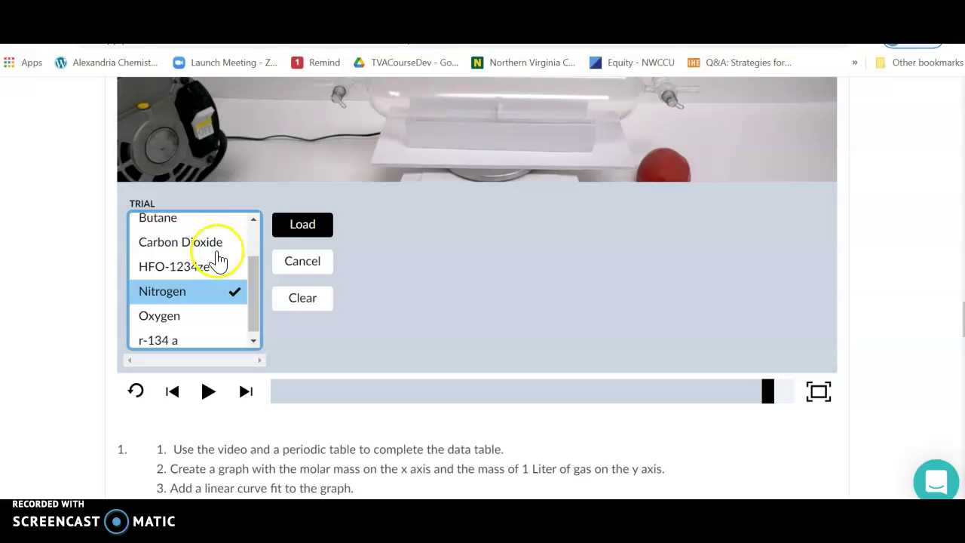
pyautogui.click(215, 242)
pyautogui.click(302, 241)
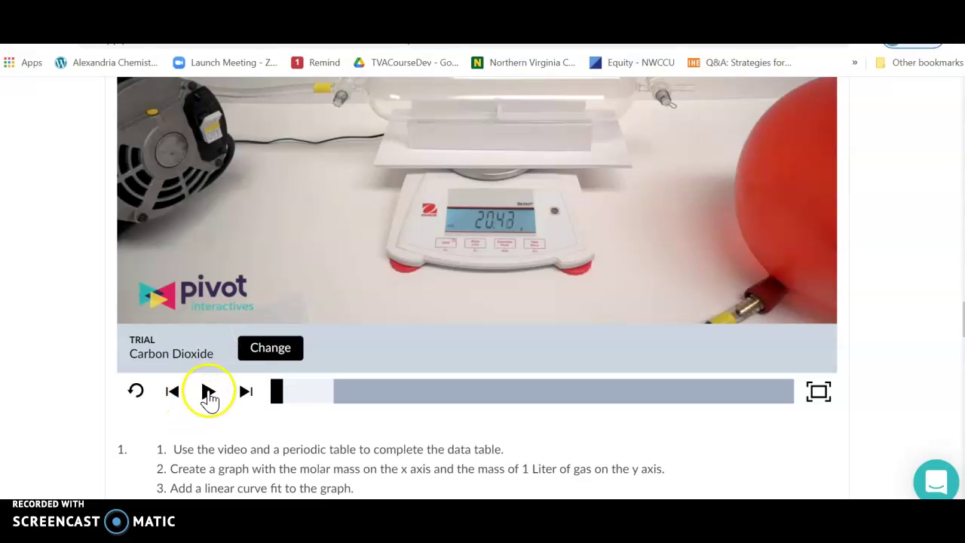
# Step: Play the Carbon Dioxide trial video until the scale finishes at 1.80 g
pyautogui.click(208, 401)
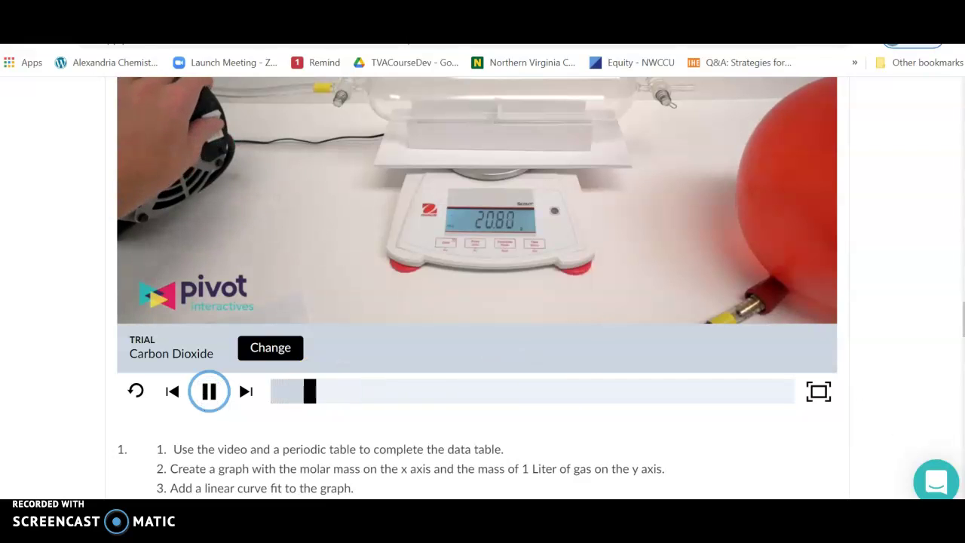
pyautogui.scroll(2, 209, 390)
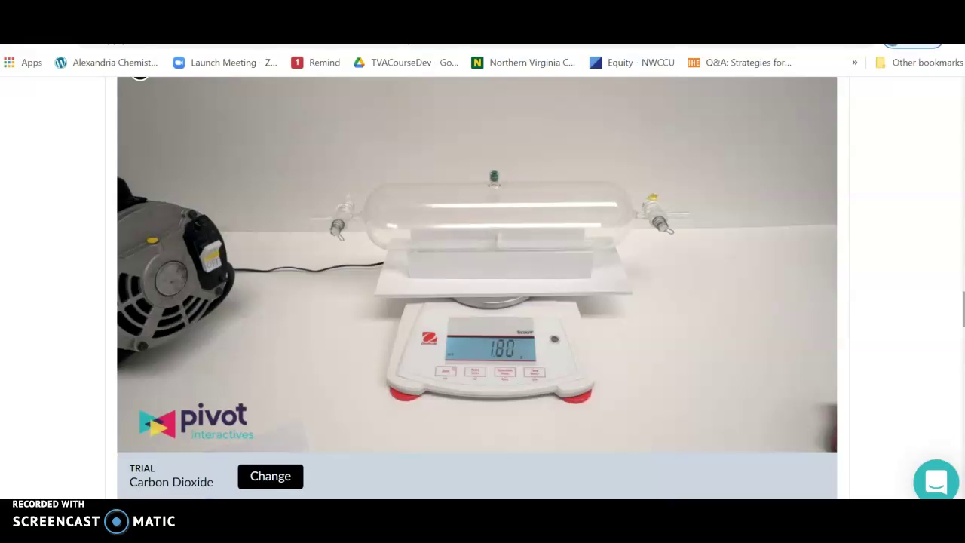
pyautogui.scroll(-6, 331, 346)
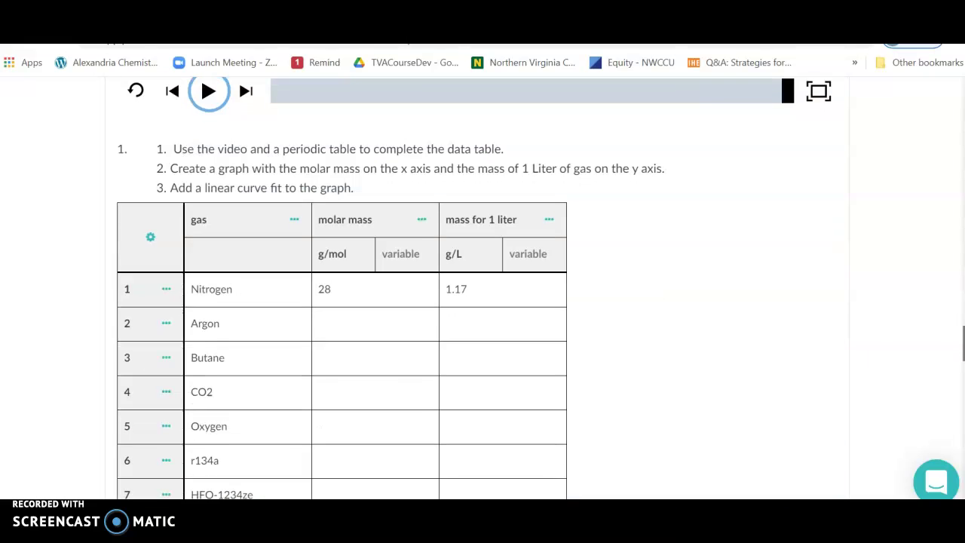
# Step: Fill the CO2 row with molar mass 44 g/mol and mass for 1 liter 1.80 g/L
pyautogui.click(342, 391)
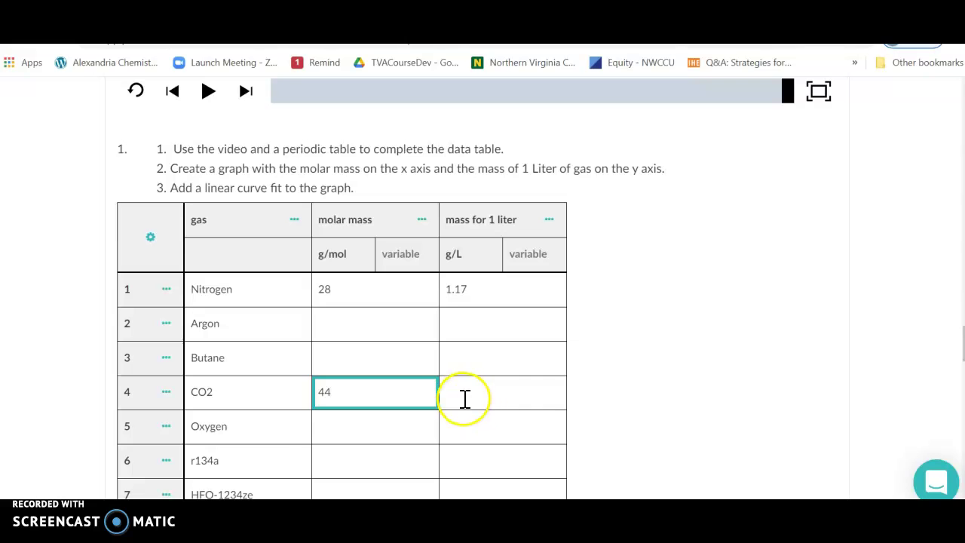
pyautogui.click(462, 395)
pyautogui.scroll(4, 909, 405)
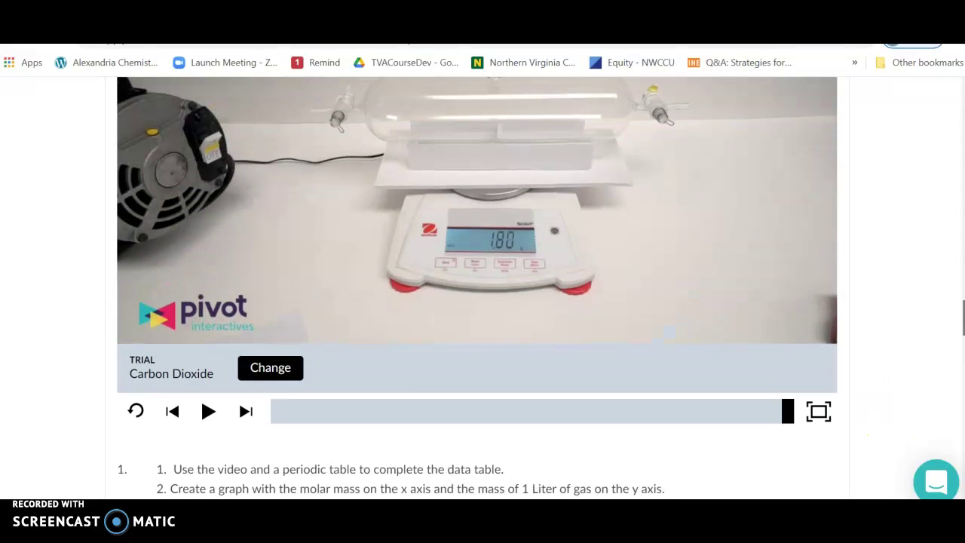
pyautogui.scroll(-3, 961, 360)
pyautogui.write('1.80')
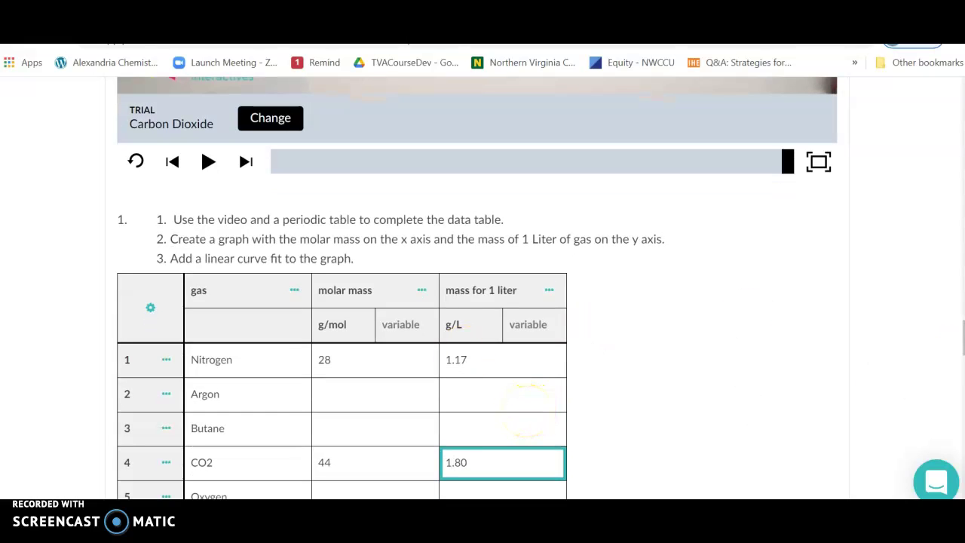